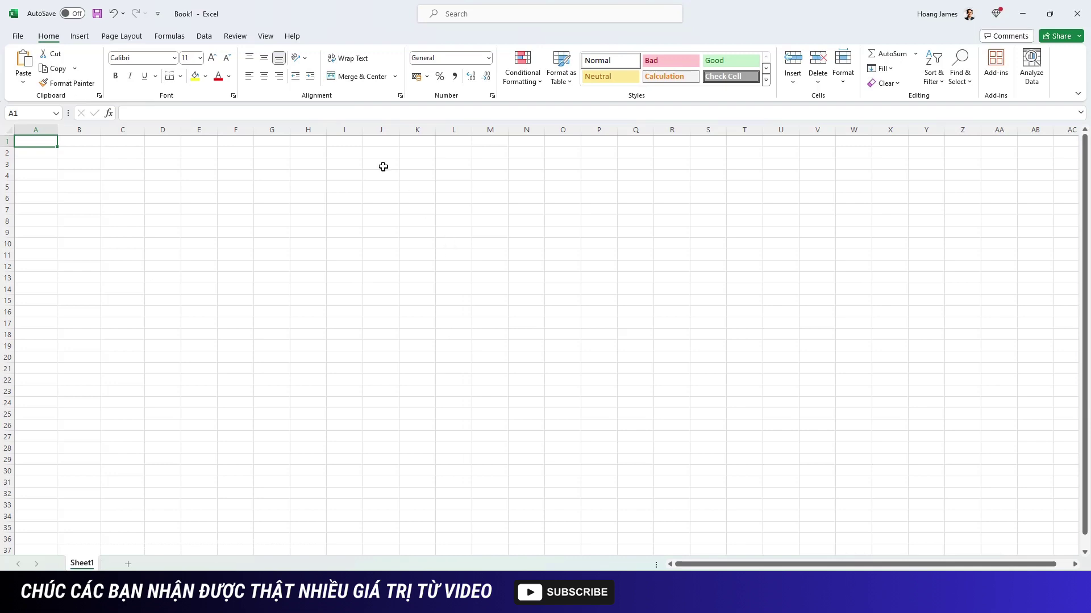
- Choose Data > From Picture > Picture From File to browse for the receipt image
{"action": "left_click", "coordinate": [205, 37]}
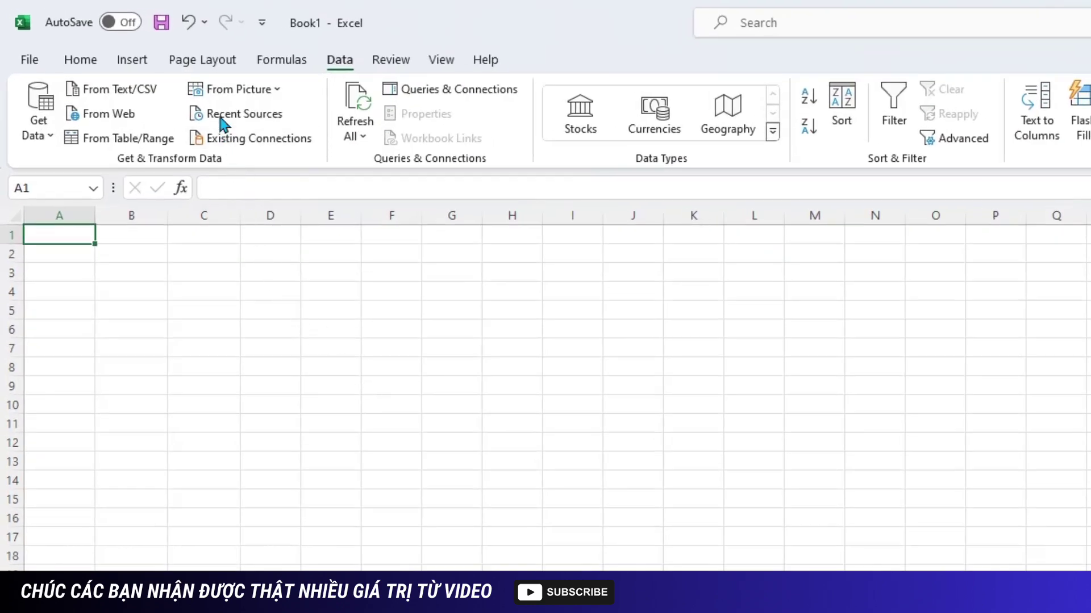
{"action": "left_click", "coordinate": [258, 91]}
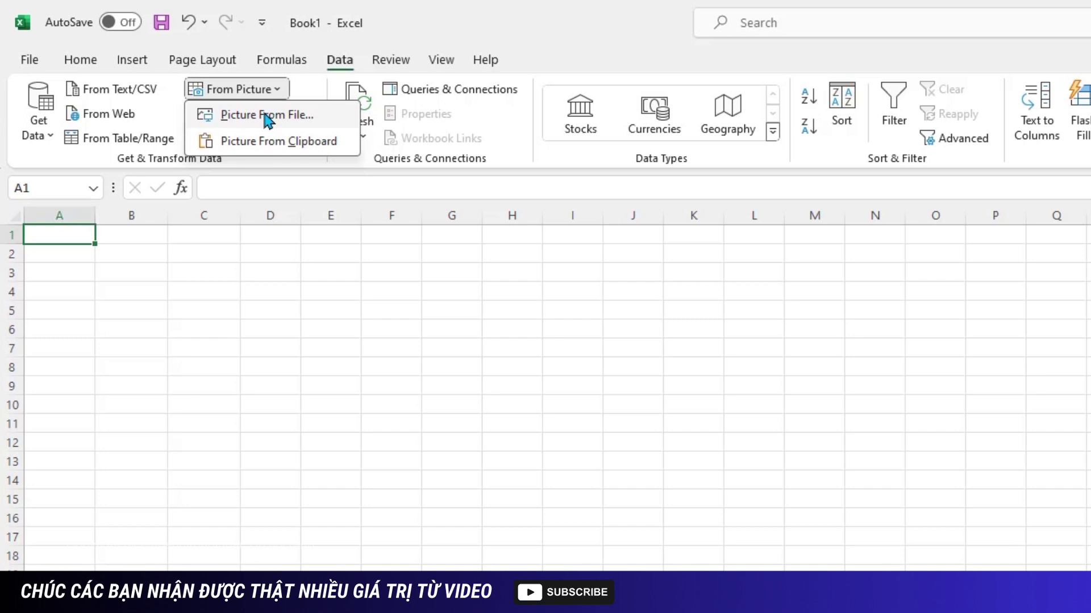
{"action": "left_click", "coordinate": [265, 115]}
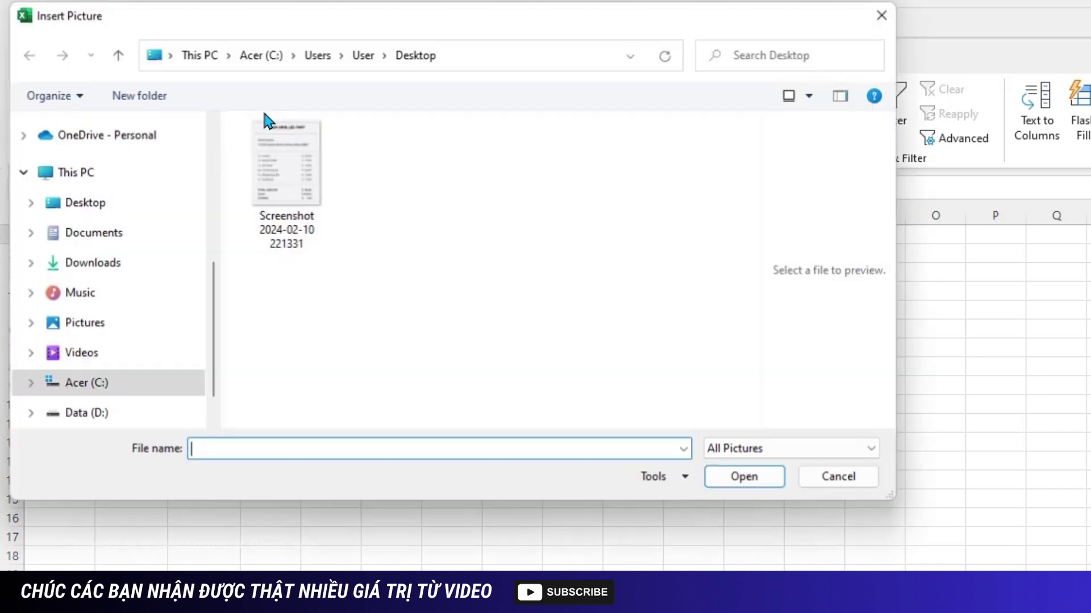
- Insert the Screenshot image from the Desktop so Excel extracts the receipt into a table
{"action": "left_click", "coordinate": [437, 297]}
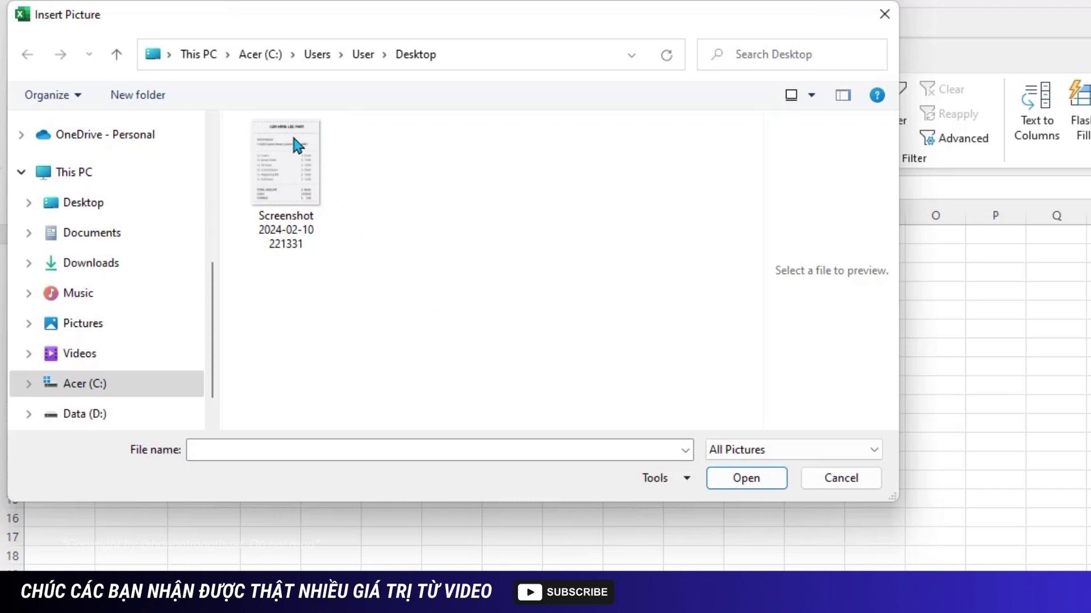
{"action": "left_click", "coordinate": [278, 153]}
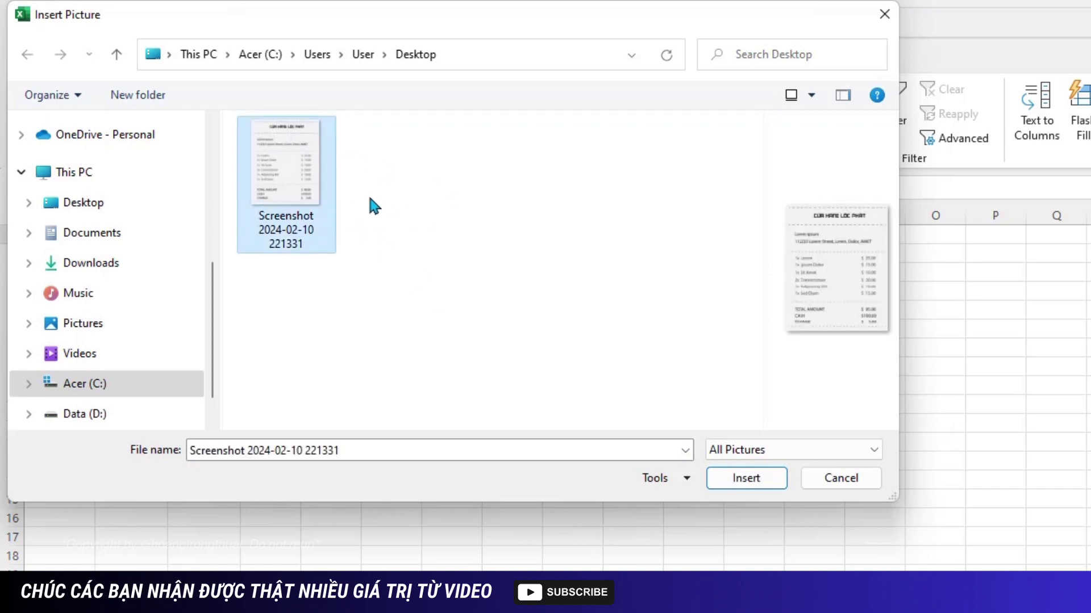
{"action": "left_click", "coordinate": [749, 479]}
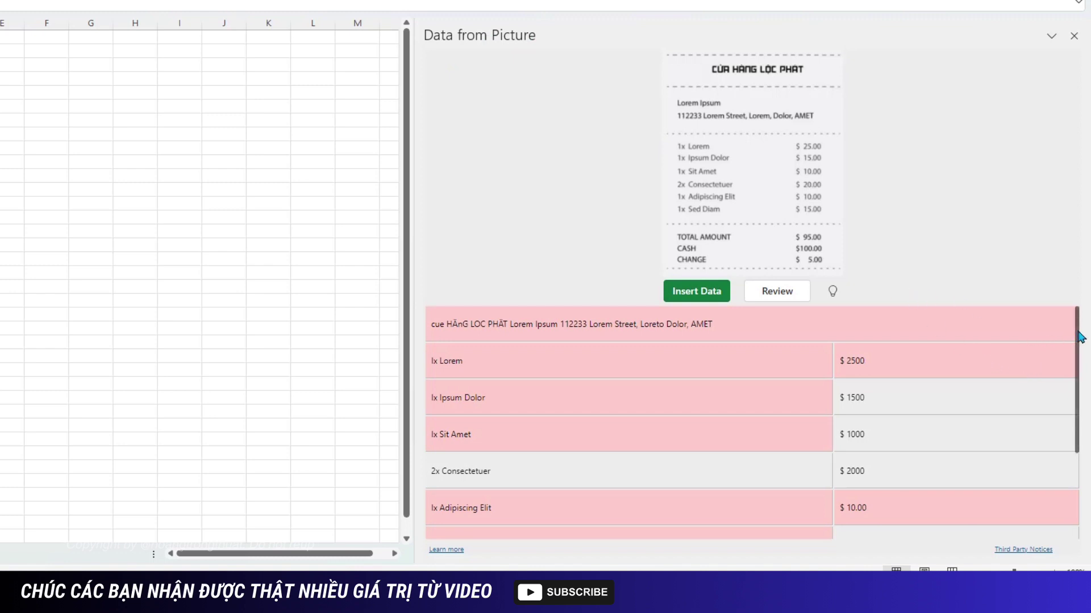
- Compare the flagged extracted cells with the receipt and open Lorem's misread $ 2500 value
{"action": "mouse_move", "coordinate": [1081, 338]}
{"action": "left_mouse_down"}
{"action": "mouse_move", "coordinate": [1081, 445]}
{"action": "mouse_move", "coordinate": [1068, 321]}
{"action": "left_mouse_up"}
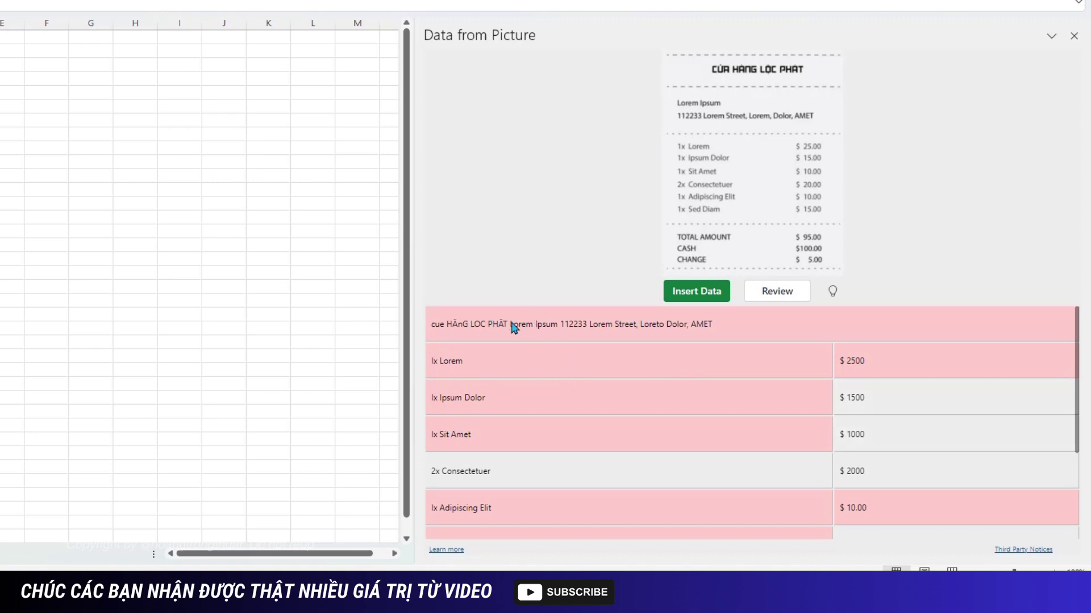
{"action": "mouse_move", "coordinate": [512, 330]}
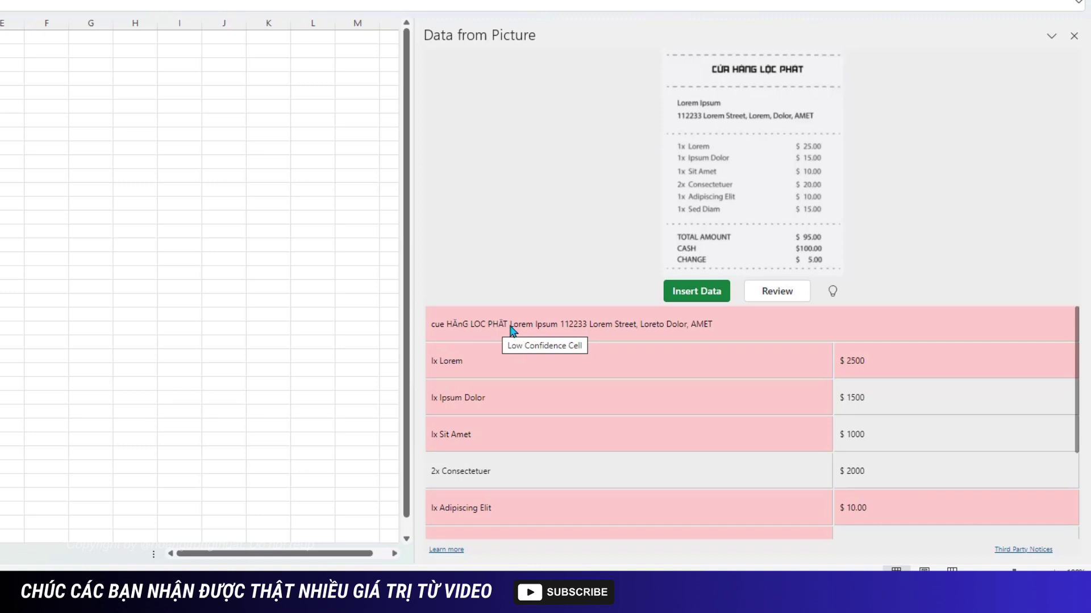
{"action": "left_click", "coordinate": [513, 331]}
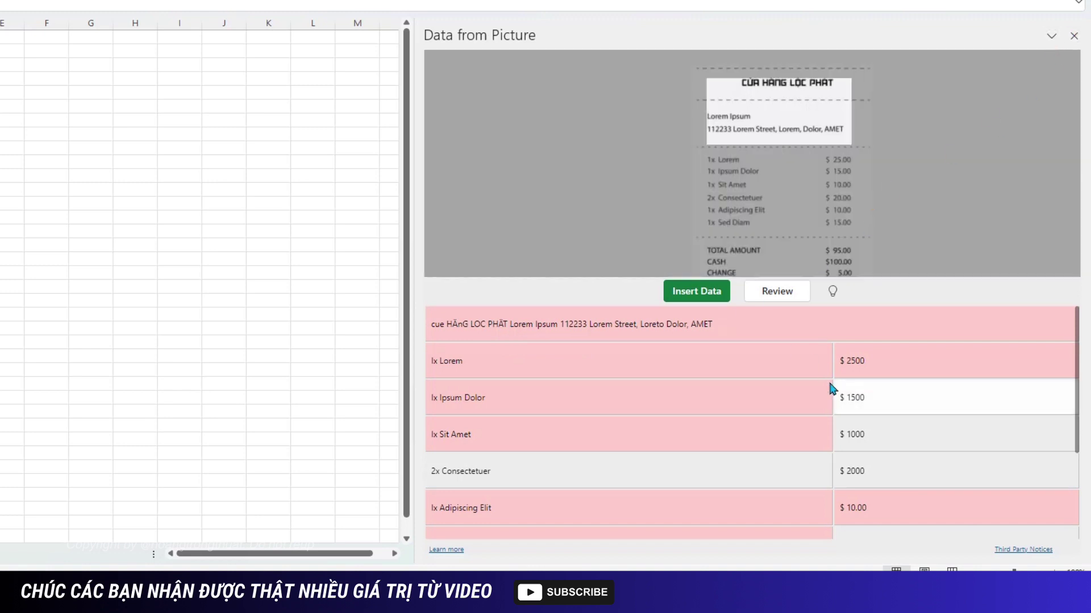
{"action": "mouse_move", "coordinate": [737, 383]}
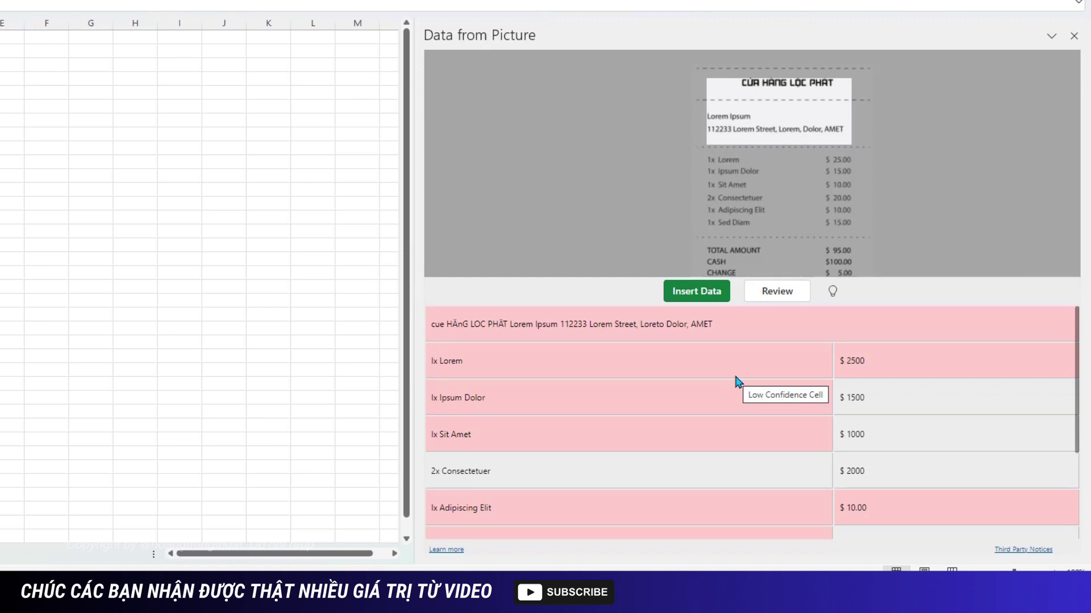
{"action": "left_click", "coordinate": [857, 364]}
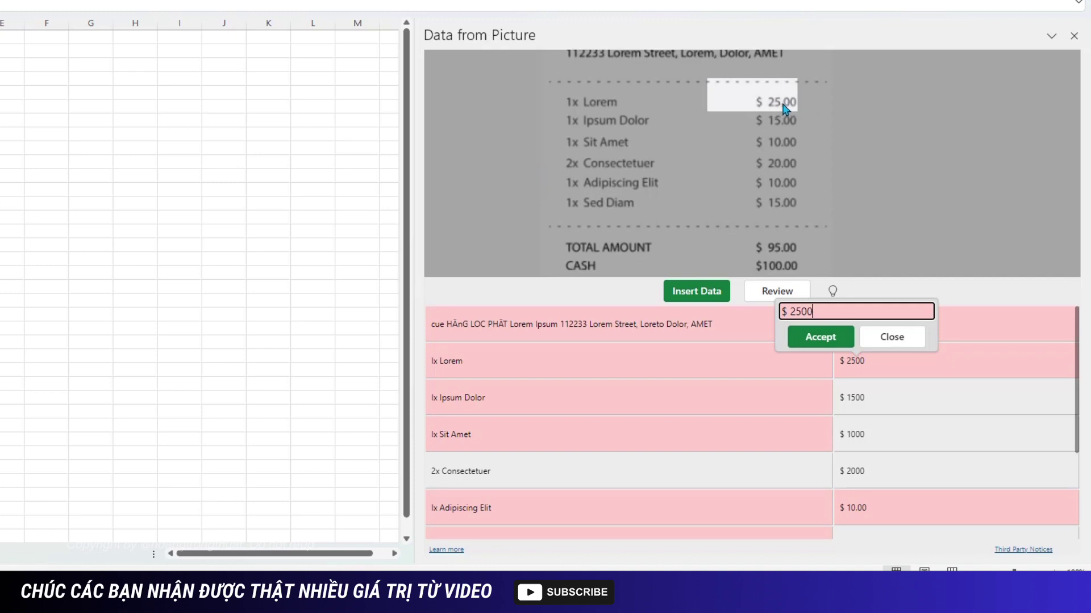
- Correct Lorem to $ 25.00 and Ipsum Dolor to $ 15.00 by adding decimal points
{"action": "left_click", "coordinate": [800, 312]}
{"action": "type", "text": "."}
{"action": "left_click", "coordinate": [820, 341]}
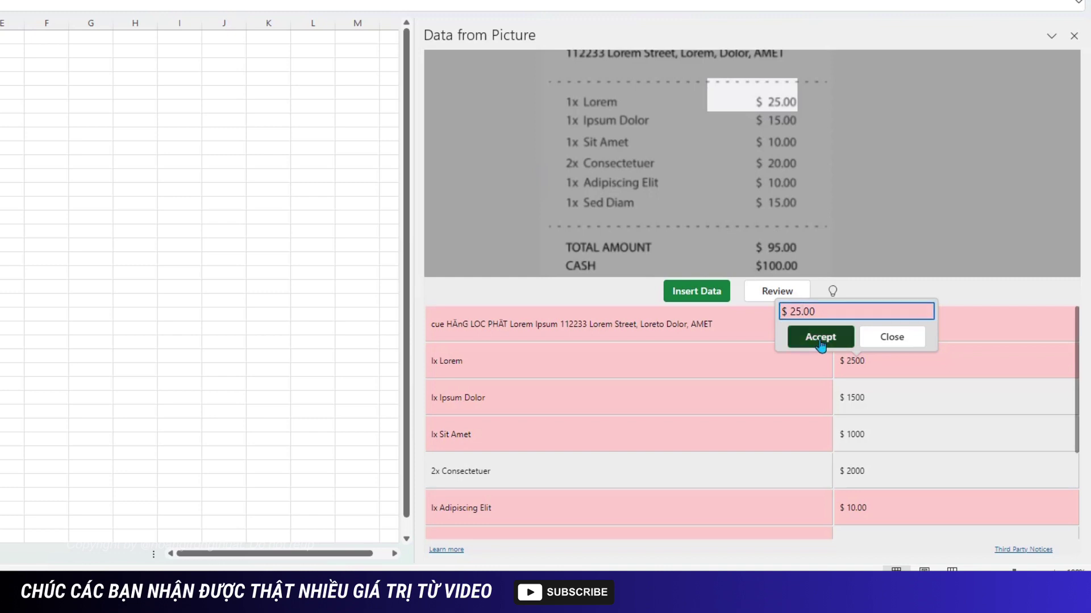
{"action": "left_click", "coordinate": [858, 400]}
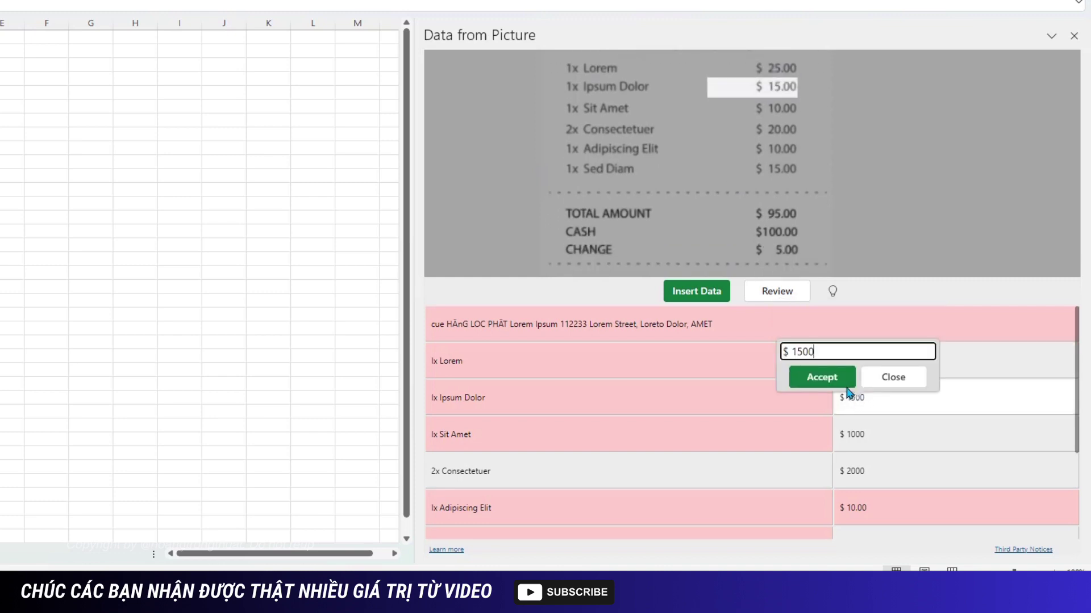
{"action": "type", "text": "."}
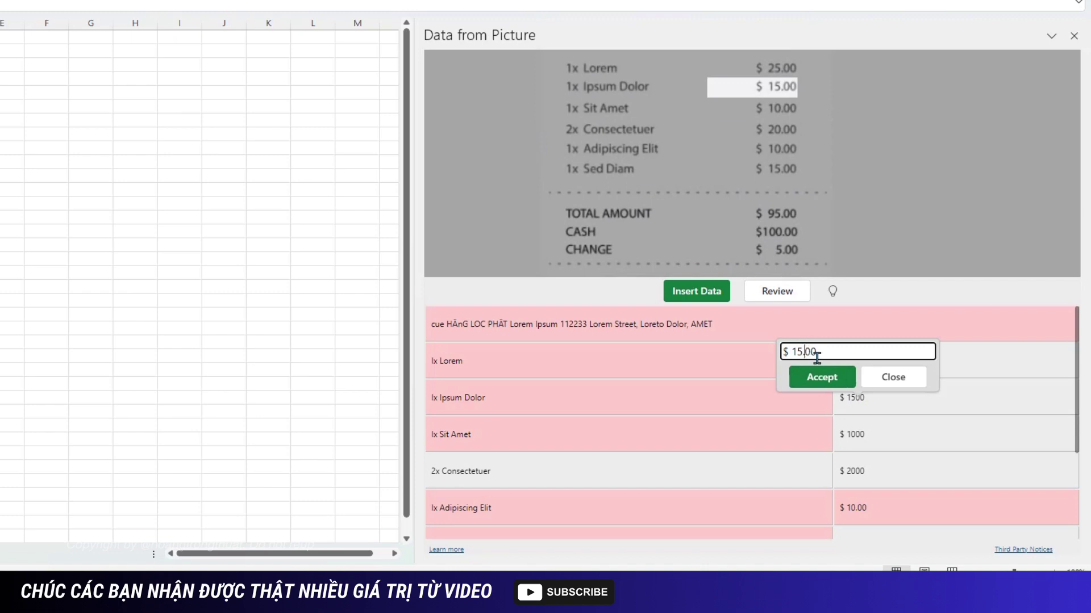
{"action": "left_click", "coordinate": [820, 380]}
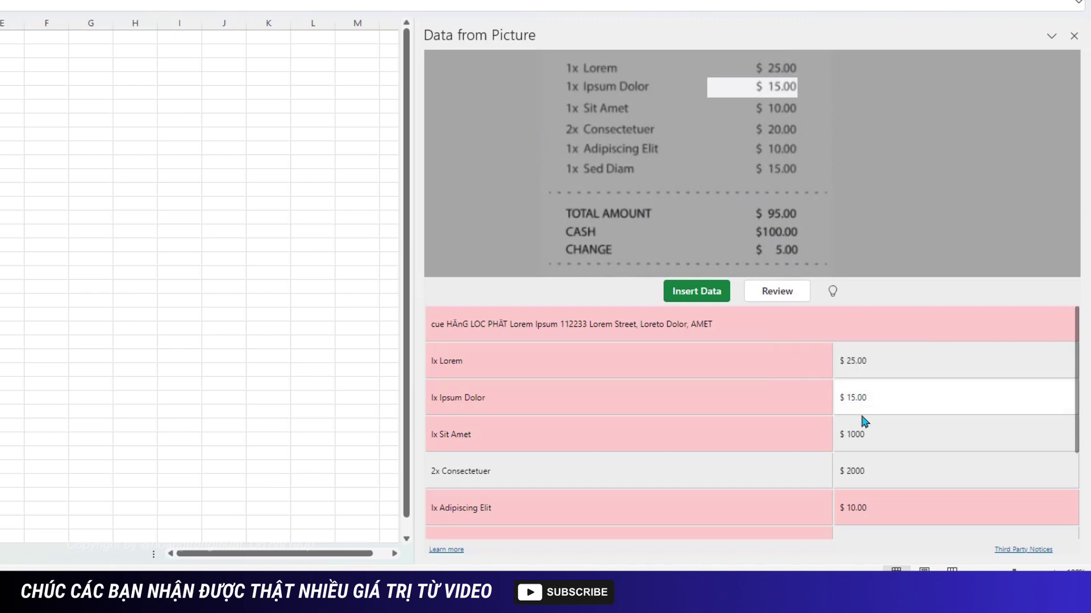
- Correct Sit Amet to $ 10.00 and accept the CHANGE amount as $ 5.00
{"action": "left_click", "coordinate": [860, 437]}
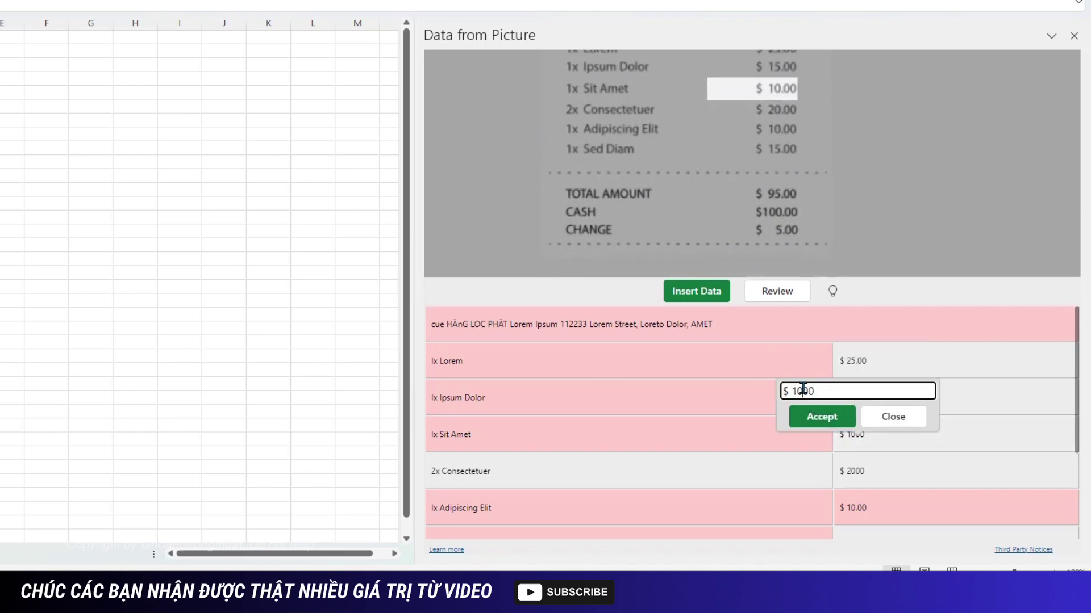
{"action": "type", "text": "."}
{"action": "left_click", "coordinate": [822, 416]}
{"action": "left_click", "coordinate": [827, 456]}
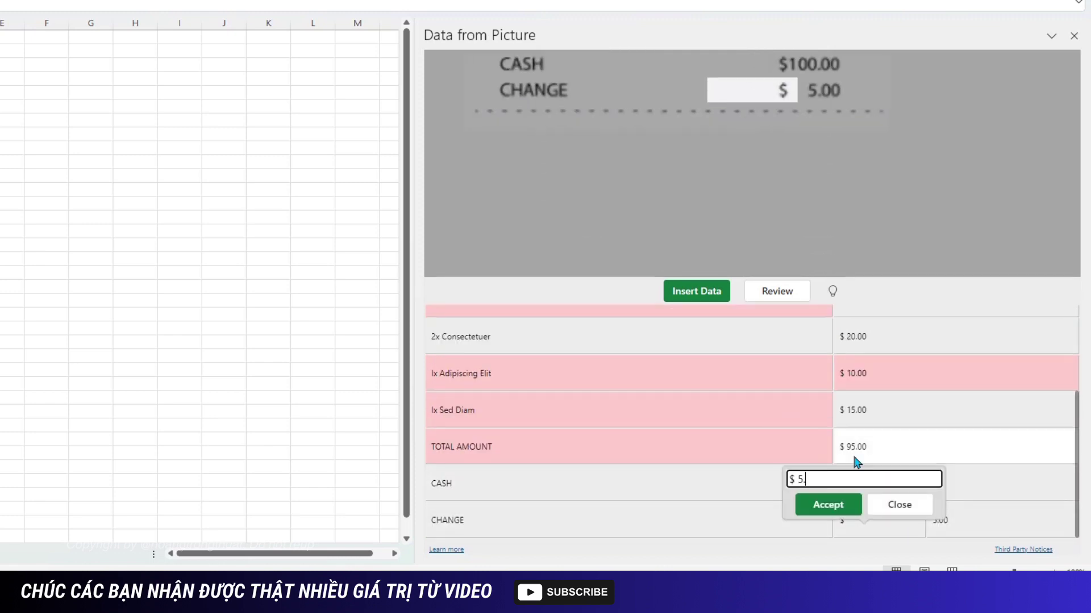
{"action": "left_click", "coordinate": [823, 504]}
{"action": "left_click", "coordinate": [944, 504]}
- Leave the header row text unchanged and review the rest of the extracted rows
{"action": "left_click", "coordinate": [528, 324]}
{"action": "key", "text": "Return"}
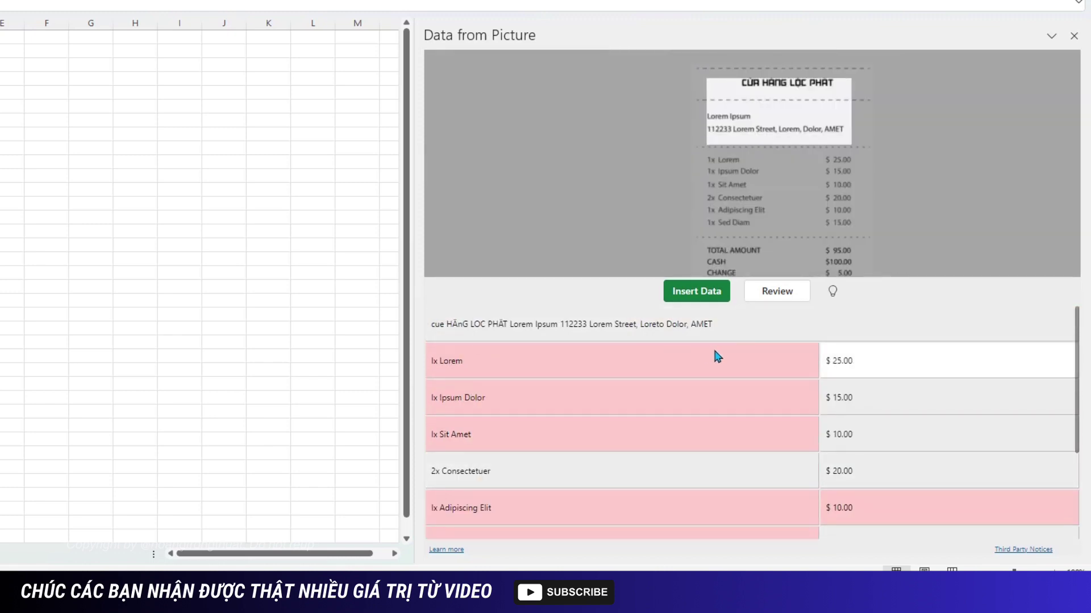
{"action": "scroll", "coordinate": [717, 348], "scroll_direction": "down", "scroll_amount": 2}
{"action": "scroll", "coordinate": [717, 505], "scroll_direction": "down", "scroll_amount": 1}
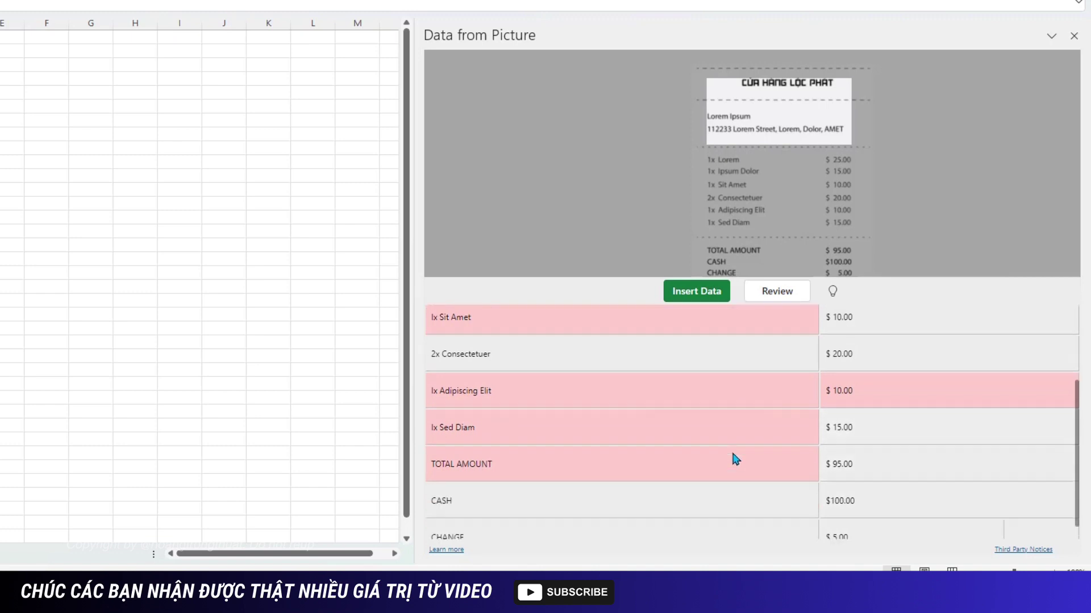
{"action": "scroll", "coordinate": [731, 449], "scroll_direction": "down", "scroll_amount": 1}
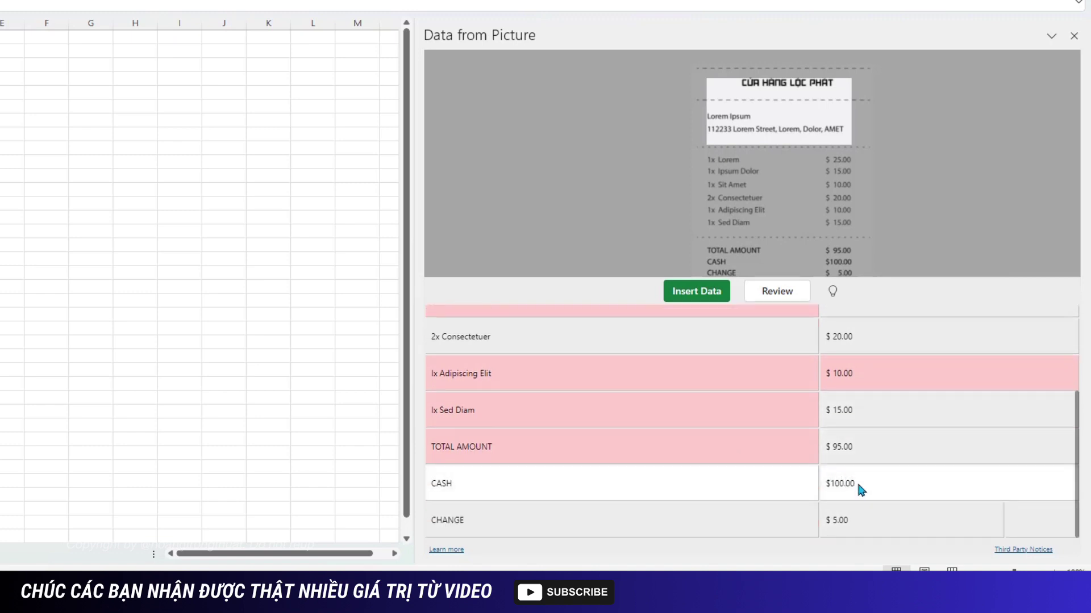
{"action": "scroll", "coordinate": [852, 452], "scroll_direction": "up", "scroll_amount": 2}
{"action": "scroll", "coordinate": [851, 449], "scroll_direction": "up", "scroll_amount": 3}
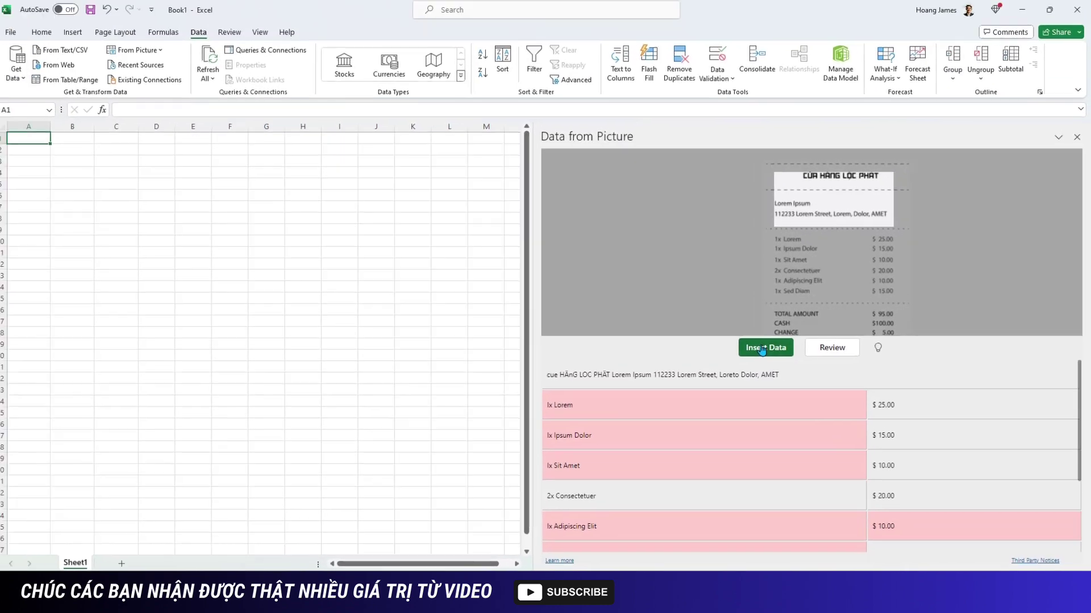
- Insert the extracted receipt into A1:B10, choosing Insert Anyway despite the warning
{"action": "left_click", "coordinate": [765, 352]}
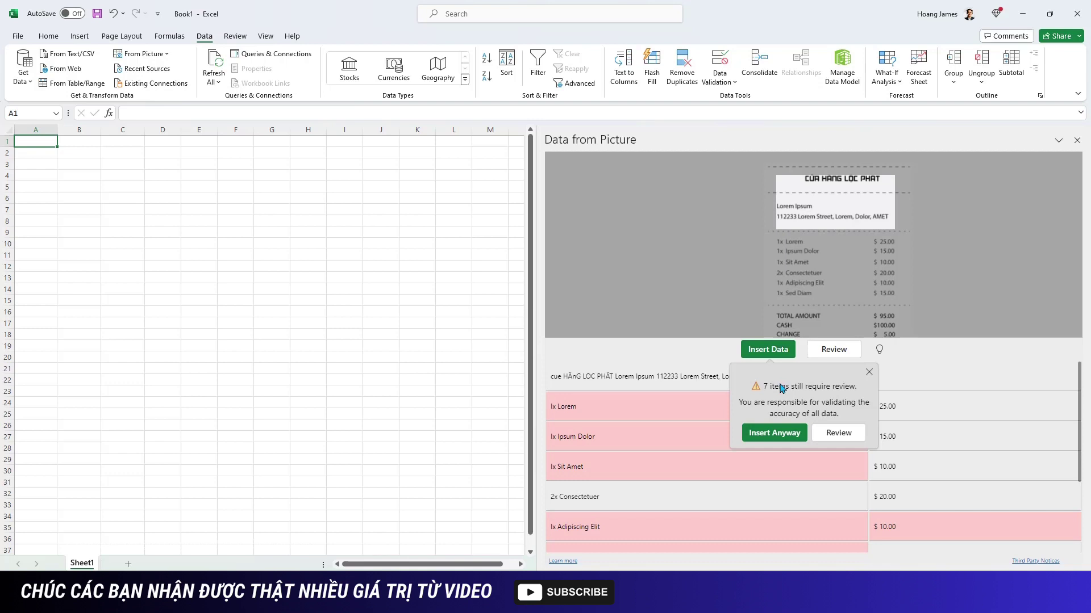
{"action": "left_click", "coordinate": [776, 435]}
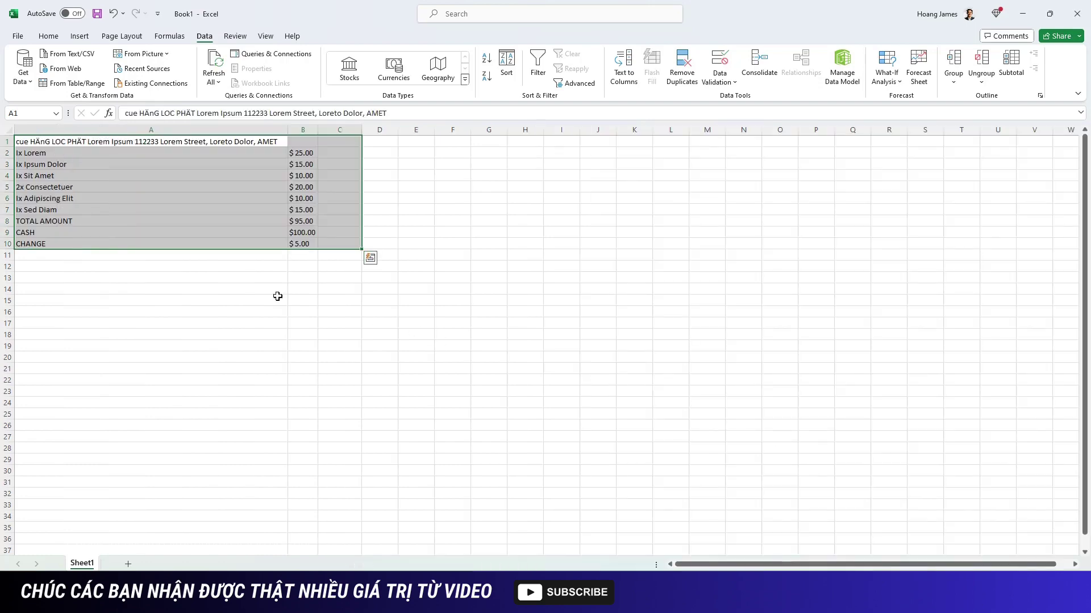
- Widen column B so amounts like $100.00 fit fully
{"action": "left_click", "coordinate": [159, 265]}
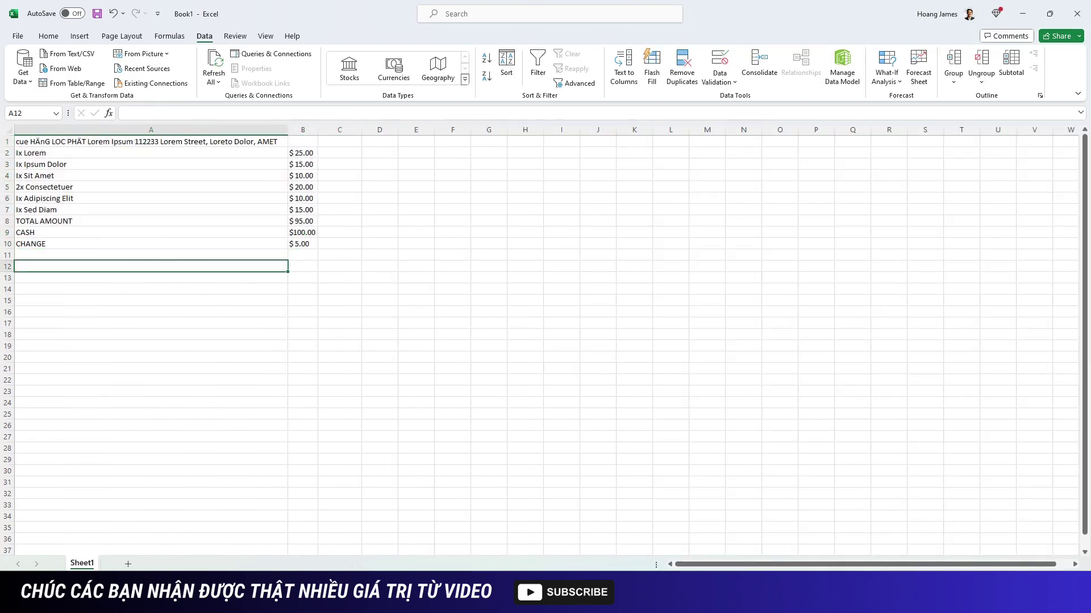
{"action": "scroll", "coordinate": [500, 408], "scroll_direction": "up", "scroll_amount": 8}
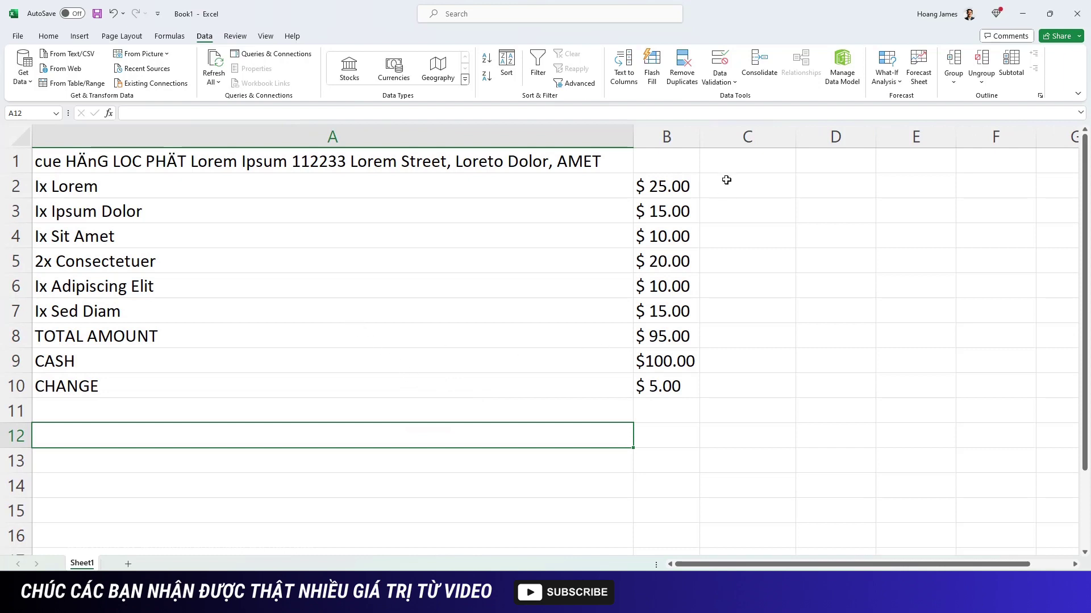
{"action": "left_click_drag", "start_coordinate": [698, 134], "coordinate": [735, 134]}
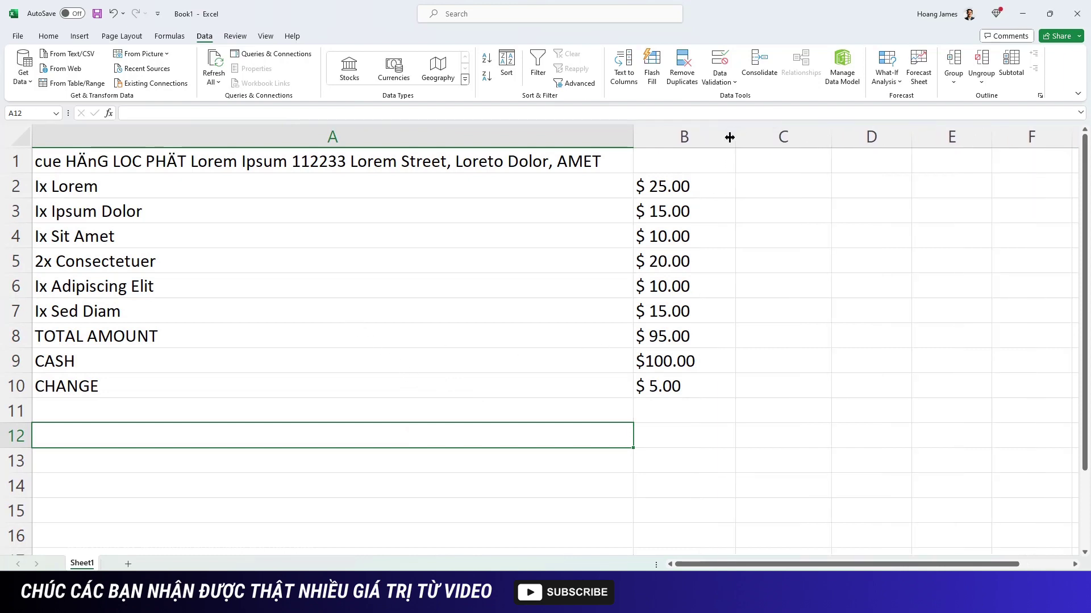
{"action": "left_click", "coordinate": [94, 405]}
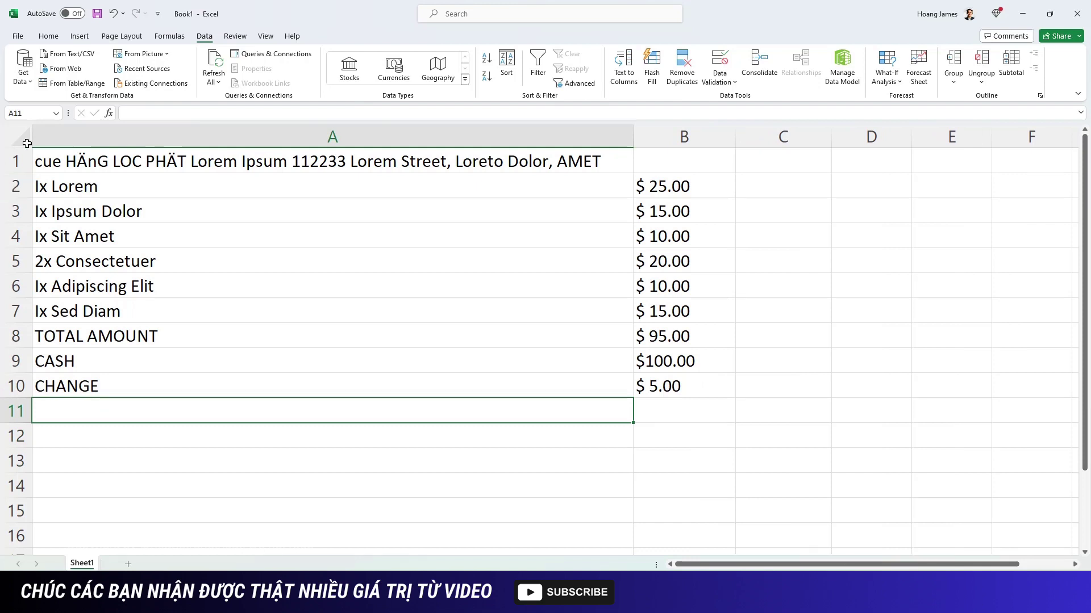
- Insert a new top row with the store title 'CỬA HÀNG LỘC PHÁT'
{"action": "left_click", "coordinate": [170, 162]}
{"action": "key", "text": "ctrl+shift+equal"}
{"action": "type", "text": "CỬA HÀNG LỘC PHÁT"}
{"action": "key", "text": "Return"}
- Merge and center the title rows, center the amounts, and add All Borders to A1:B11
{"action": "left_click_drag", "start_coordinate": [171, 162], "coordinate": [682, 411]}
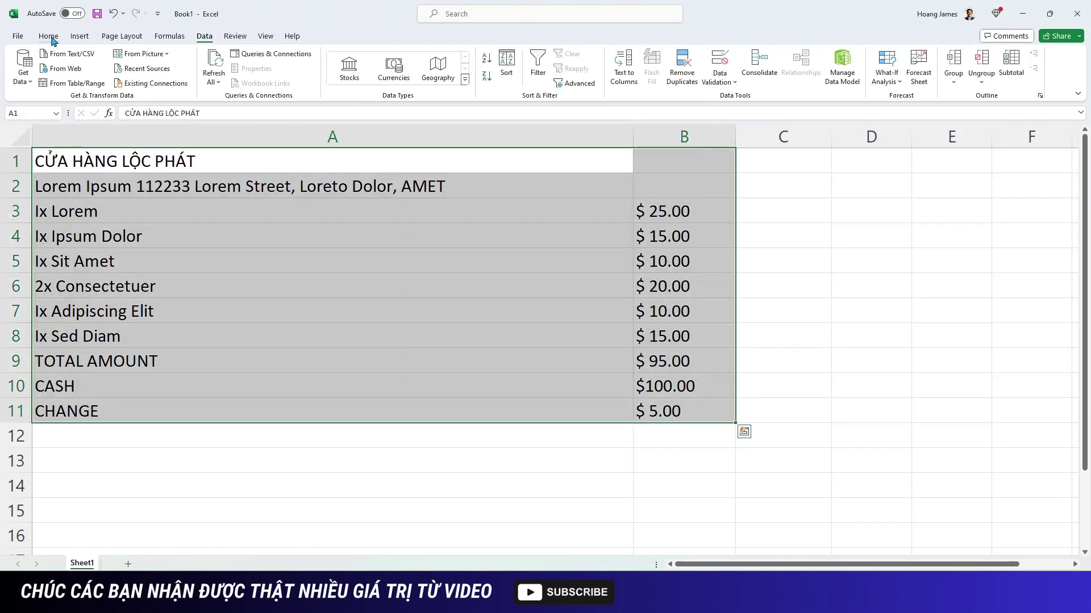
{"action": "left_click", "coordinate": [48, 36]}
{"action": "left_click", "coordinate": [357, 76]}
{"action": "left_click_drag", "start_coordinate": [170, 161], "coordinate": [682, 410]}
{"action": "left_click", "coordinate": [180, 75]}
{"action": "left_click", "coordinate": [217, 220]}
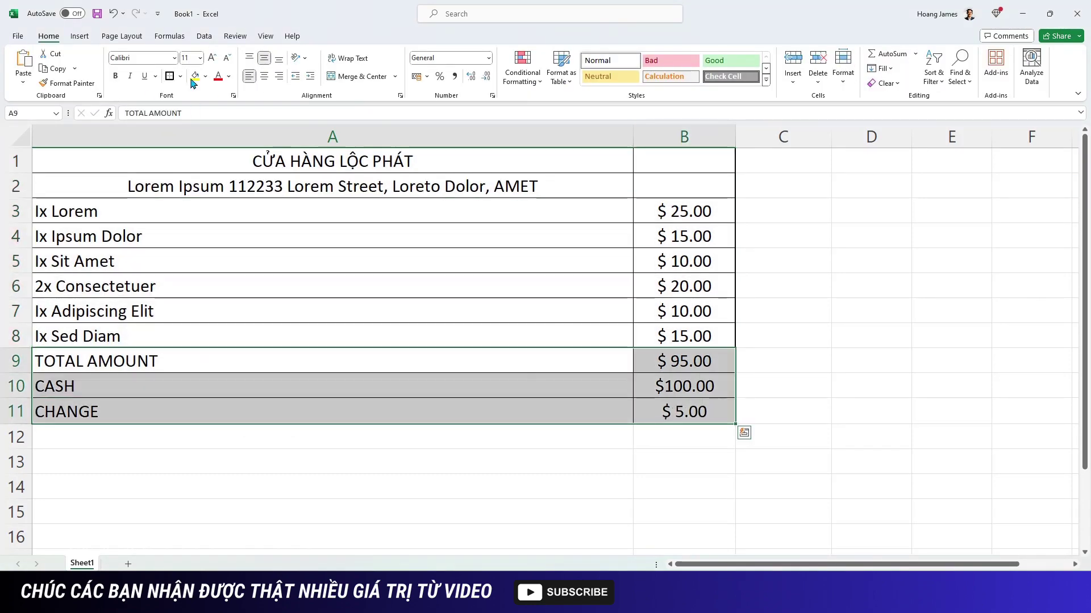
- Apply the Good style to the item rows and the Neutral style to the totals
{"action": "left_click", "coordinate": [765, 79]}
{"action": "left_click", "coordinate": [523, 76]}
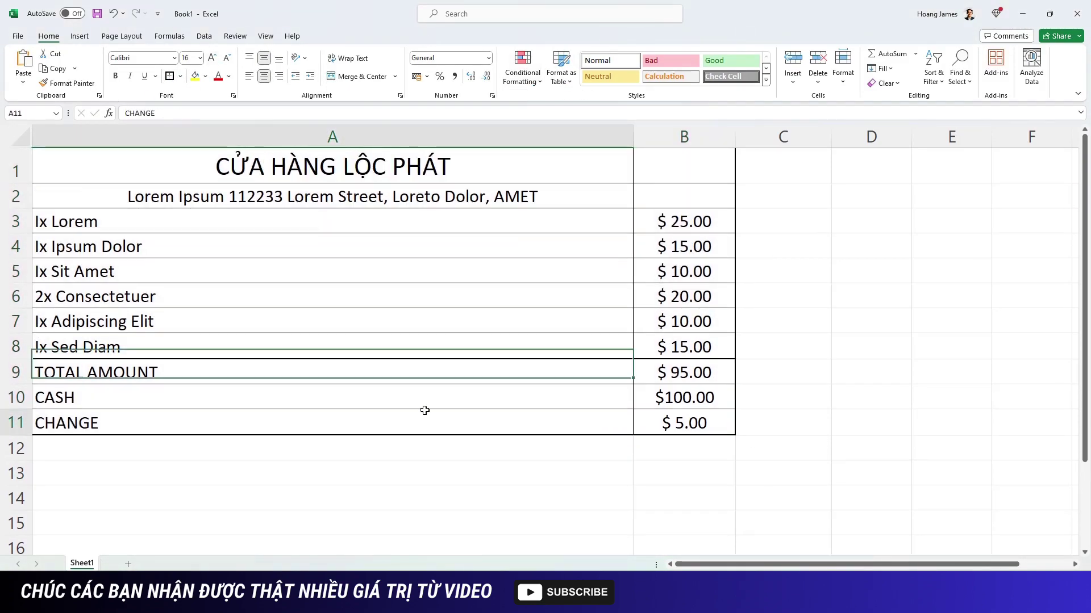
{"action": "left_click_drag", "start_coordinate": [97, 372], "coordinate": [645, 414]}
{"action": "left_click", "coordinate": [609, 76]}
{"action": "left_click_drag", "start_coordinate": [96, 222], "coordinate": [681, 346]}
{"action": "left_click", "coordinate": [731, 61]}
{"action": "left_click", "coordinate": [305, 448]}
{"action": "left_click", "coordinate": [305, 487]}
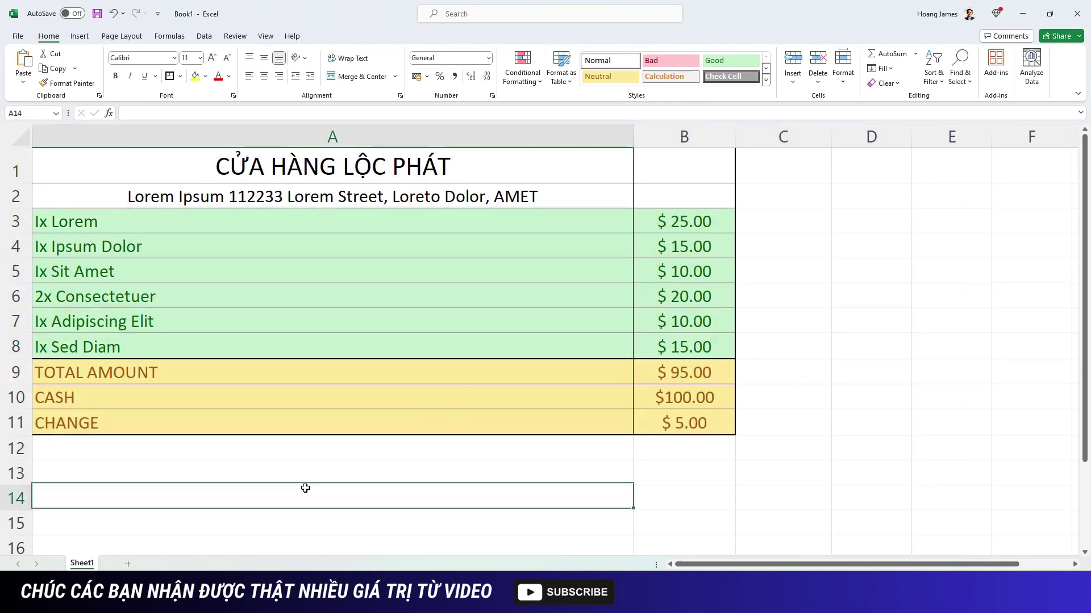